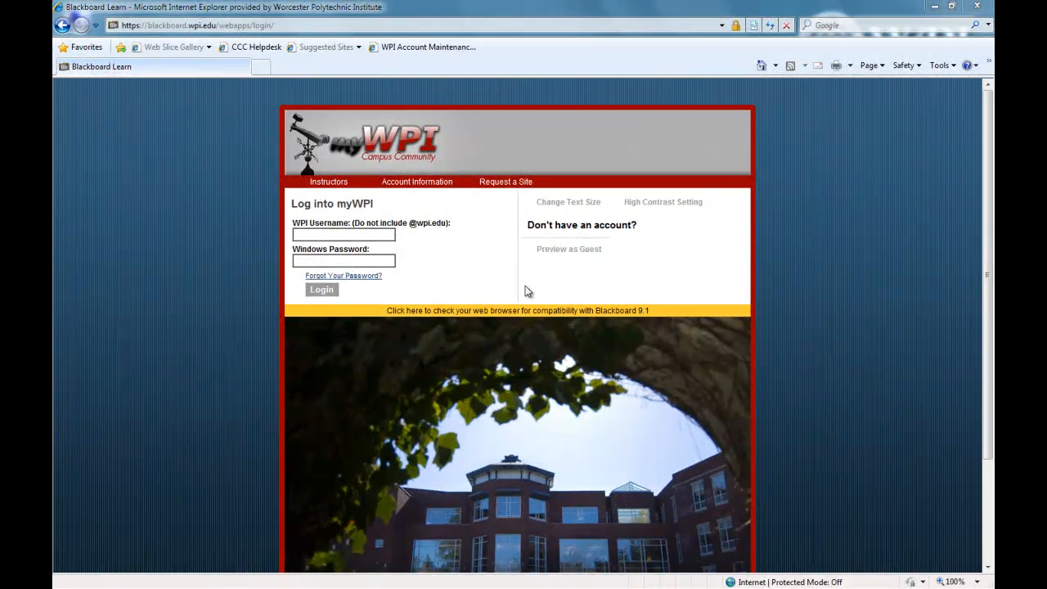
Enter the WPI username on the myWPI login form and move to the password field
left_click(378, 235)
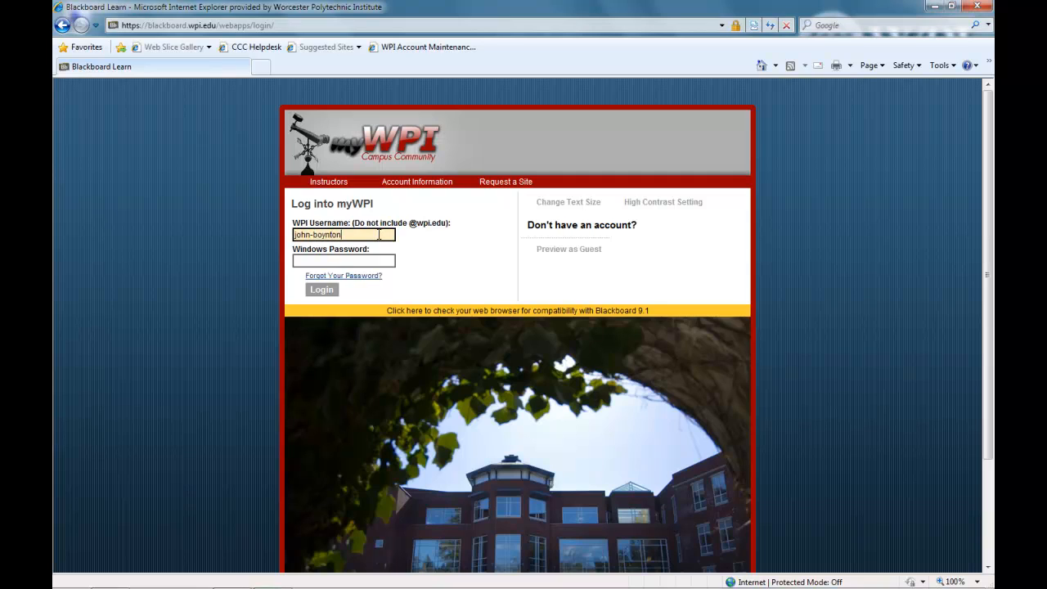
key("Tab")
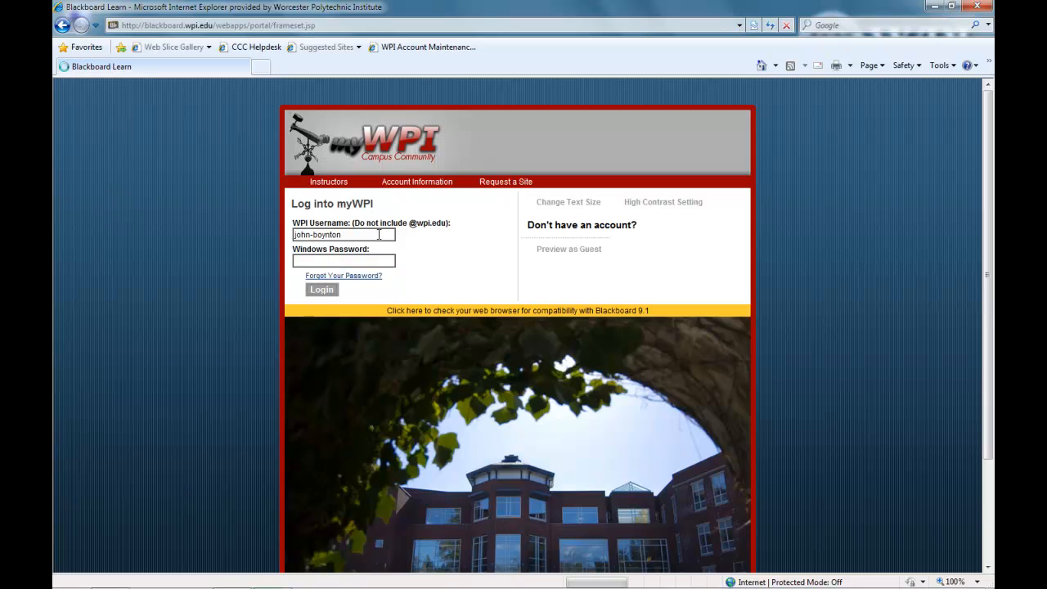
Submit the login and enter the Distance Learning Demo Course from My Courses
key("Return")
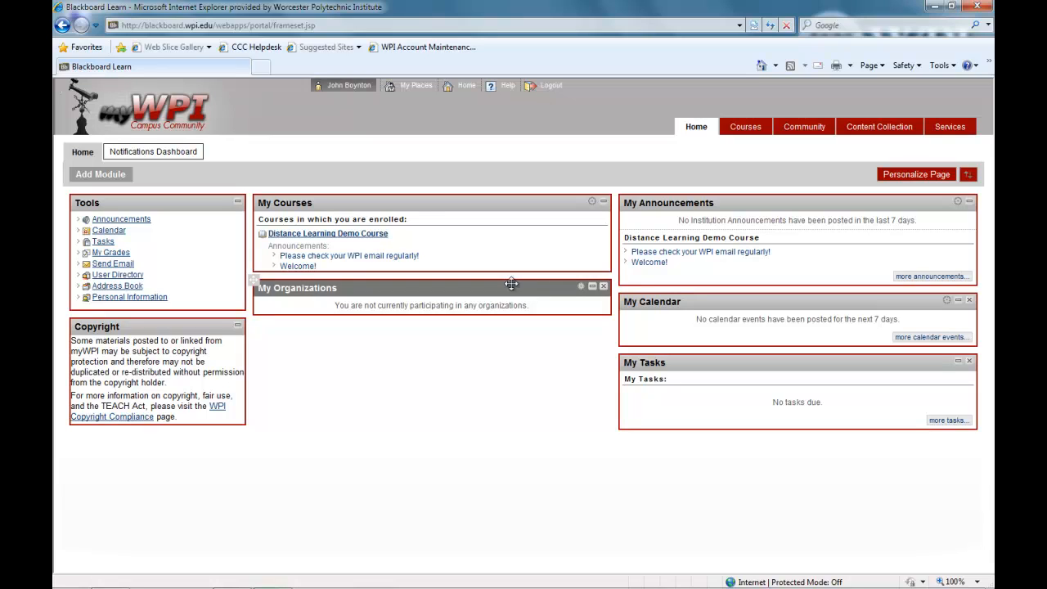
left_click(369, 237)
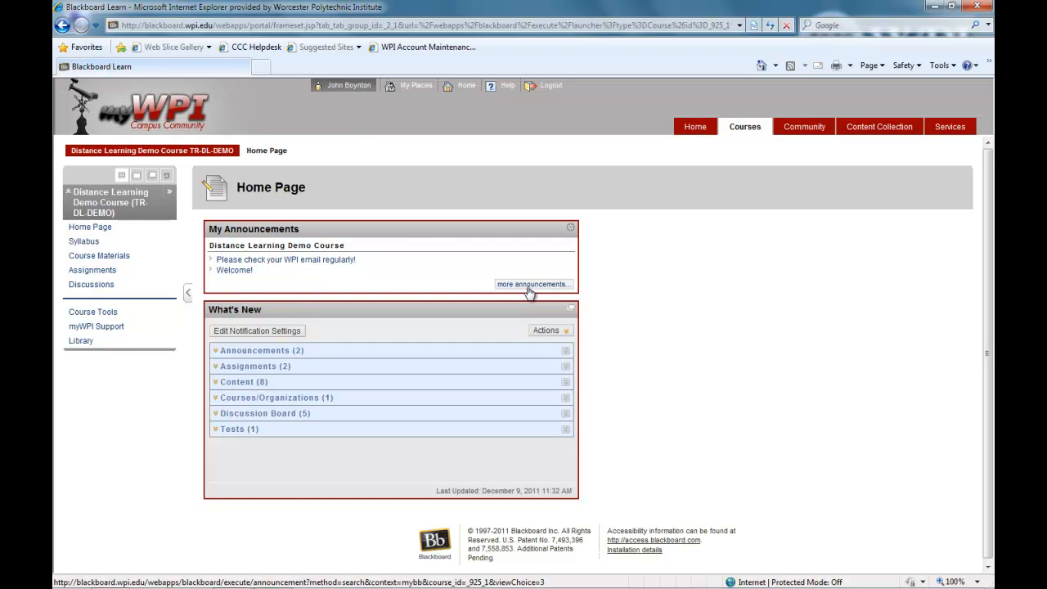
View the Syllabus, then the Course Materials list, and enter the Week 6 Materials folder
left_click(93, 243)
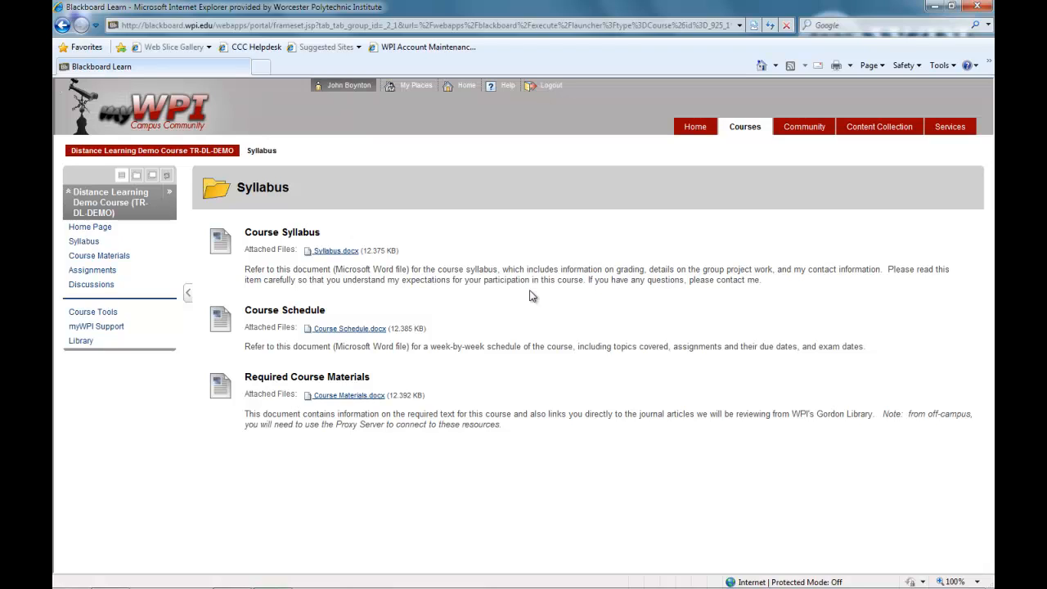
left_click(116, 256)
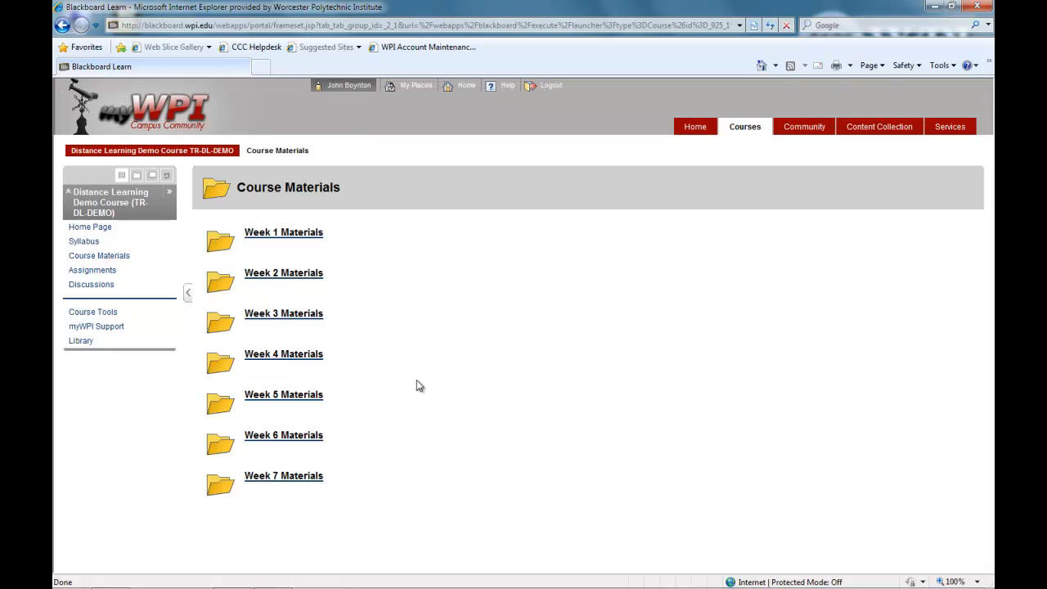
left_click(306, 440)
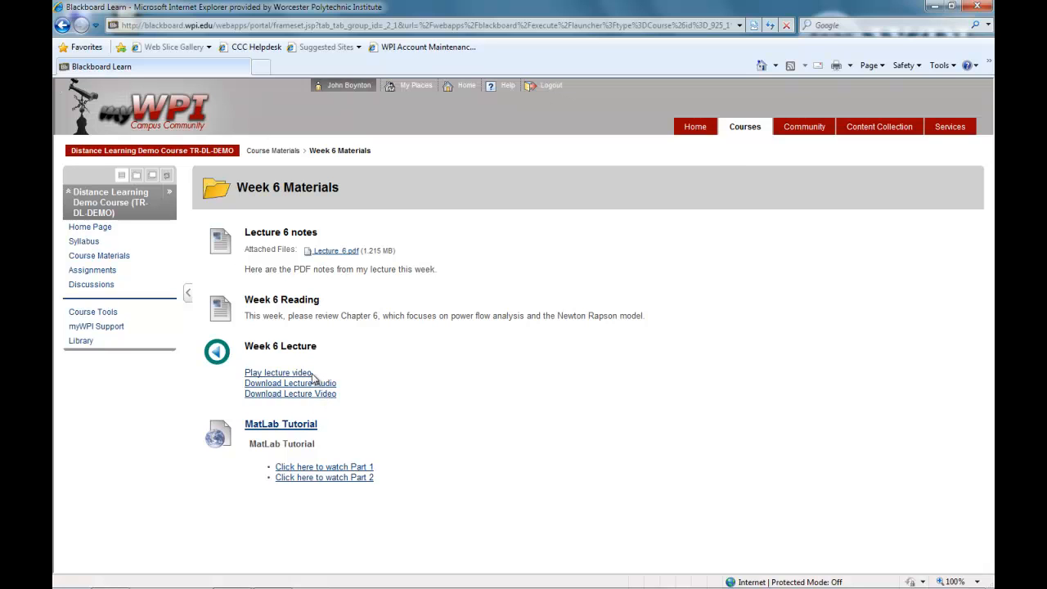
Play the Week 6 lecture video
left_click(310, 374)
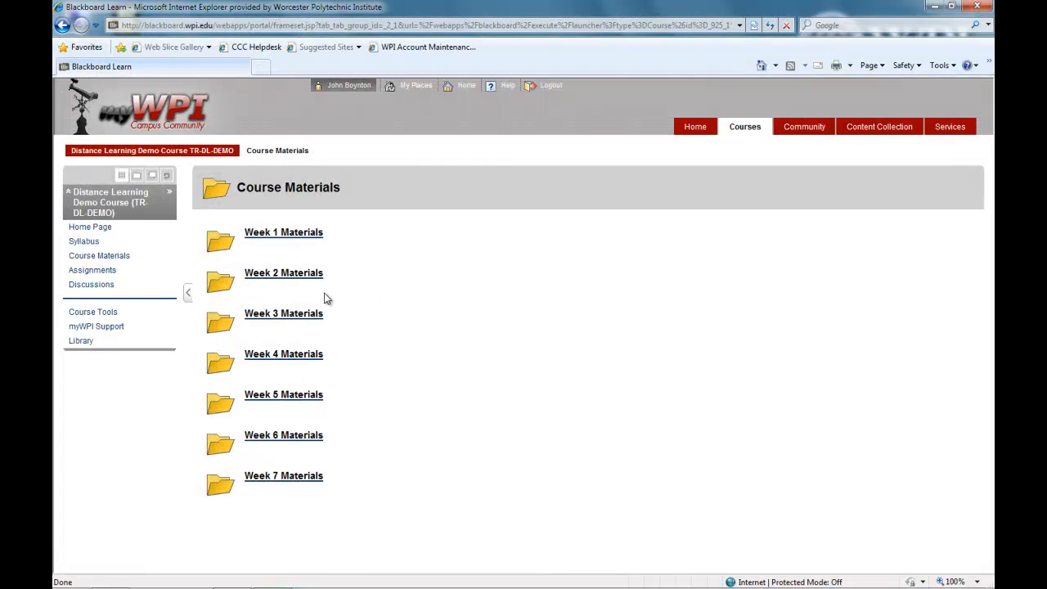
Review the Assignments page, then go to the course Discussion Board
left_click(111, 275)
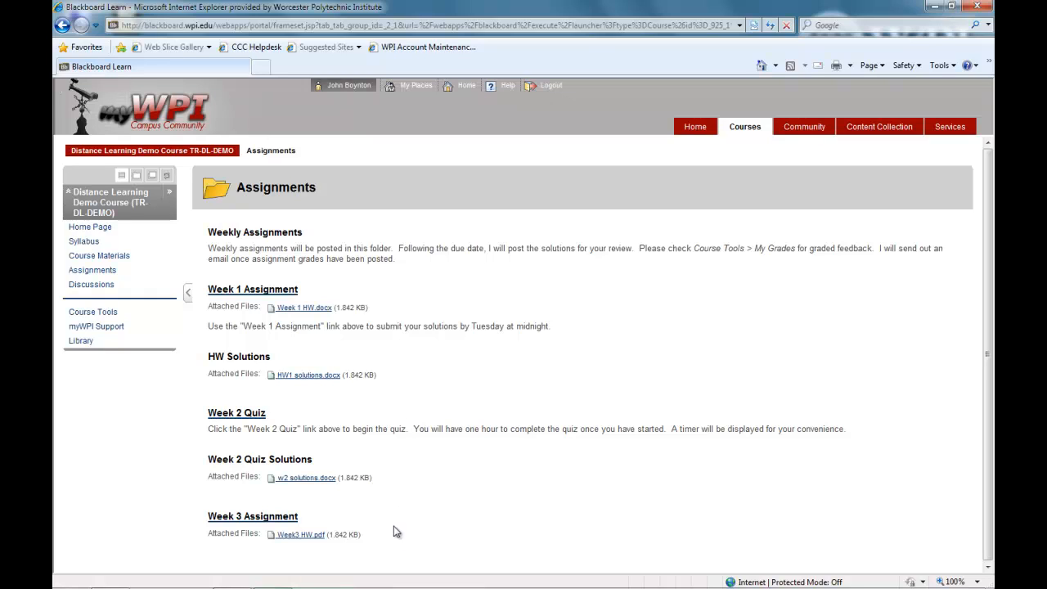
left_click(105, 286)
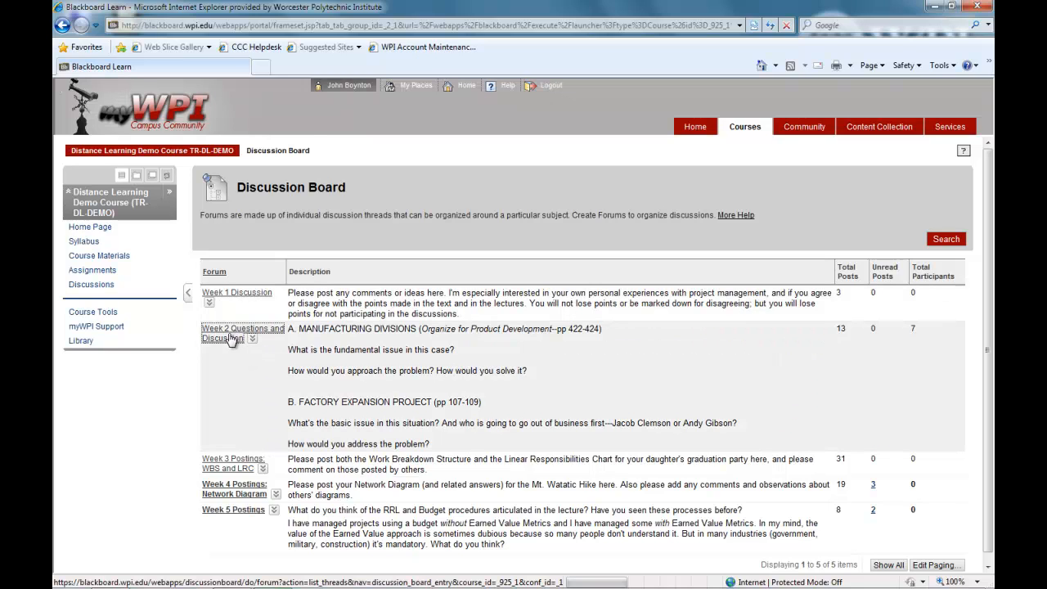
Enter the Week 2 Questions and Discussion forum
left_click(231, 337)
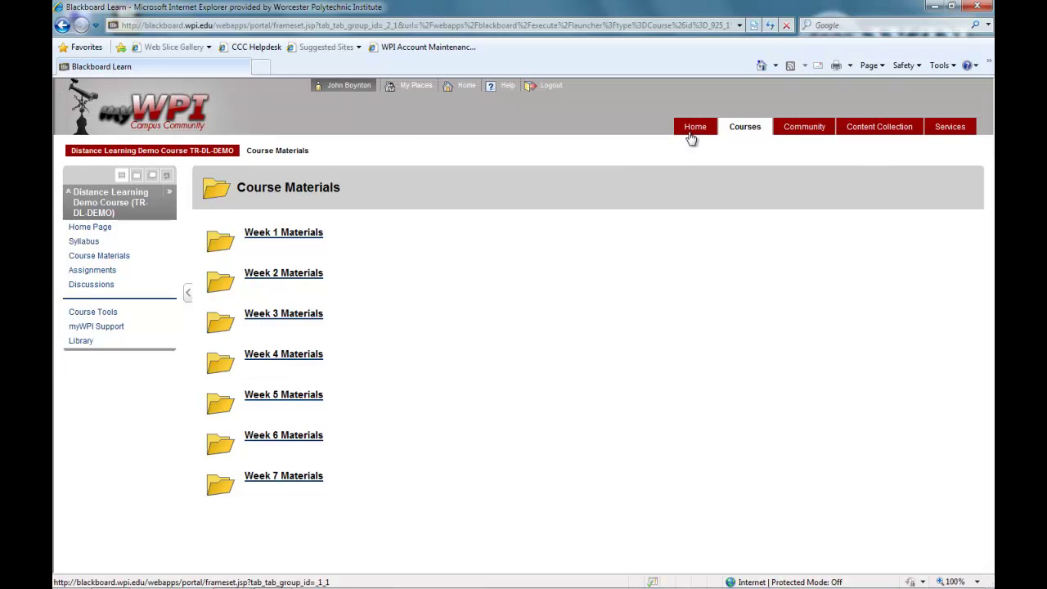
Return to the myWPI portal Home and log out of the session
left_click(694, 128)
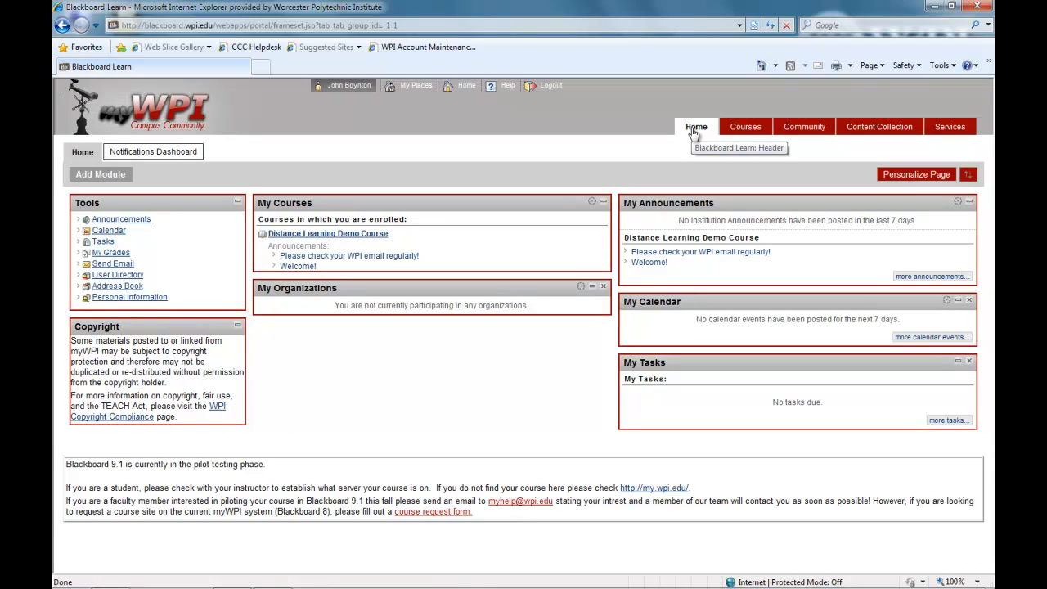
left_click(551, 87)
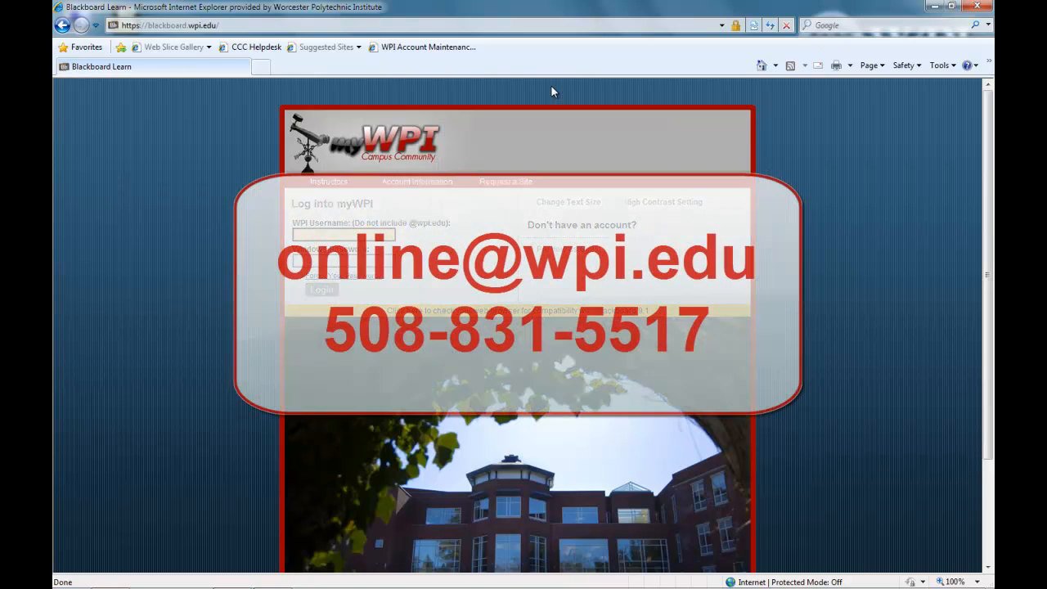